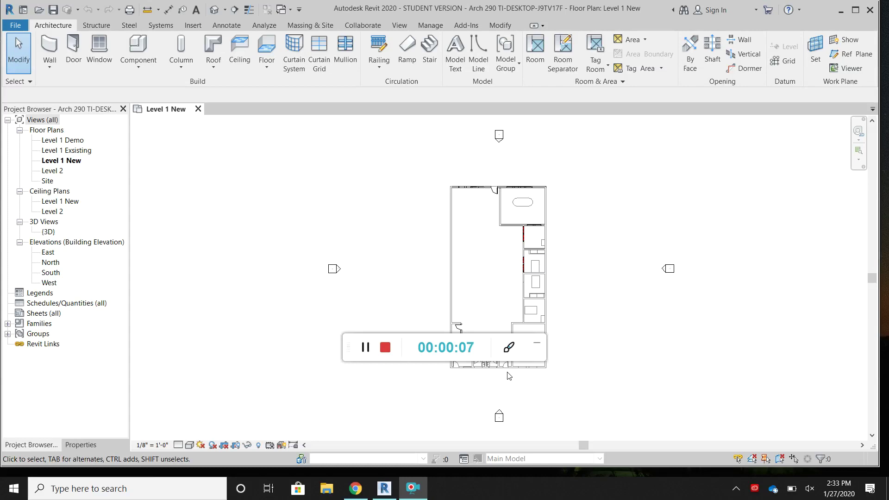
# Step: Start a new sheet from the View tab's Sheet command
pyautogui.click(538, 346)
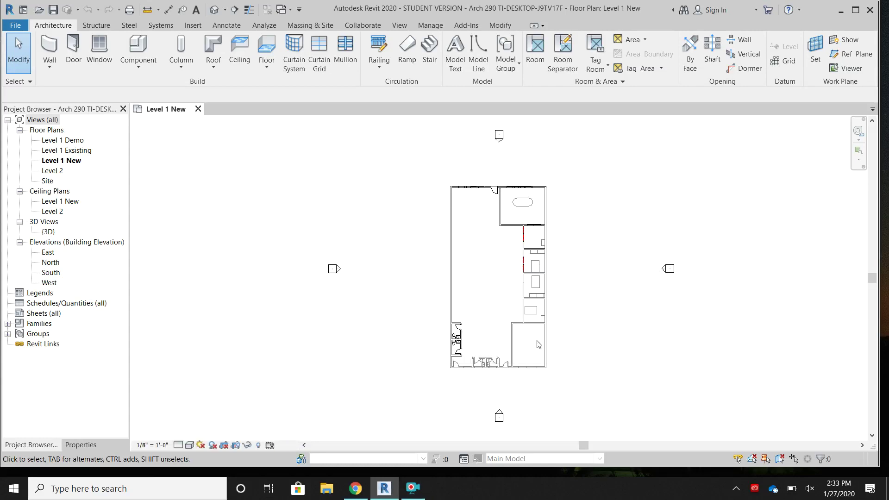
pyautogui.scroll(2, 509, 273)
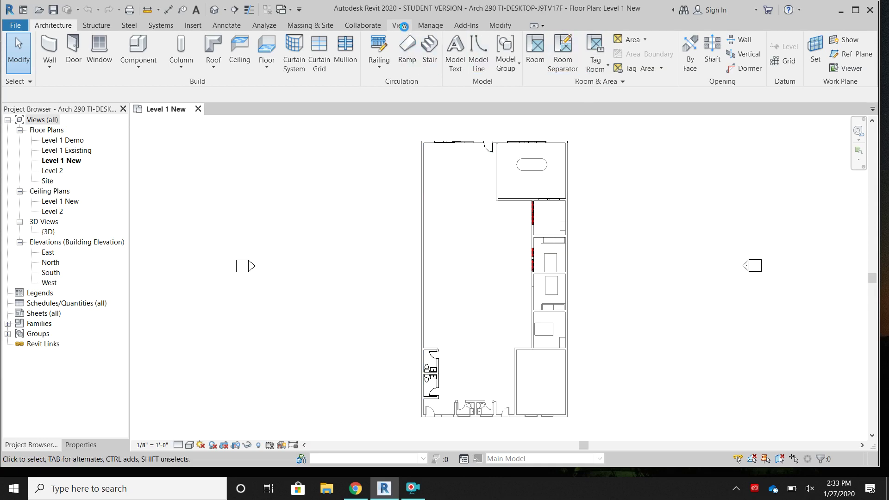
pyautogui.click(404, 27)
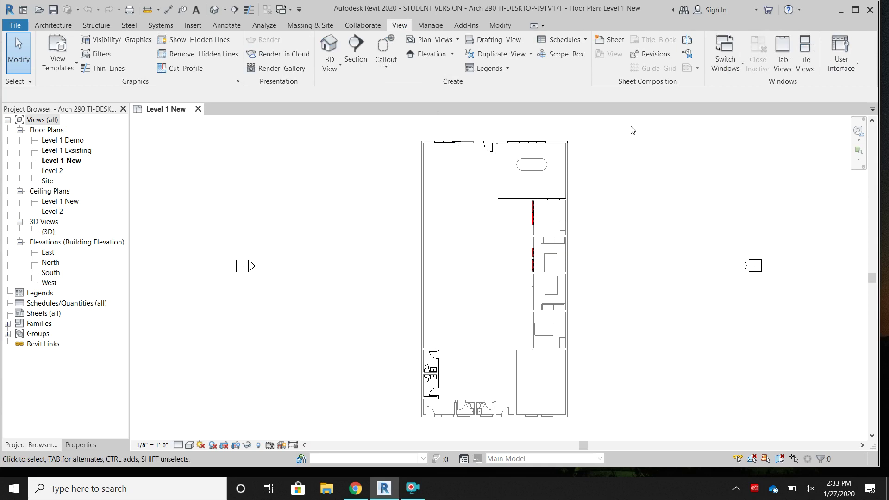
pyautogui.click(622, 43)
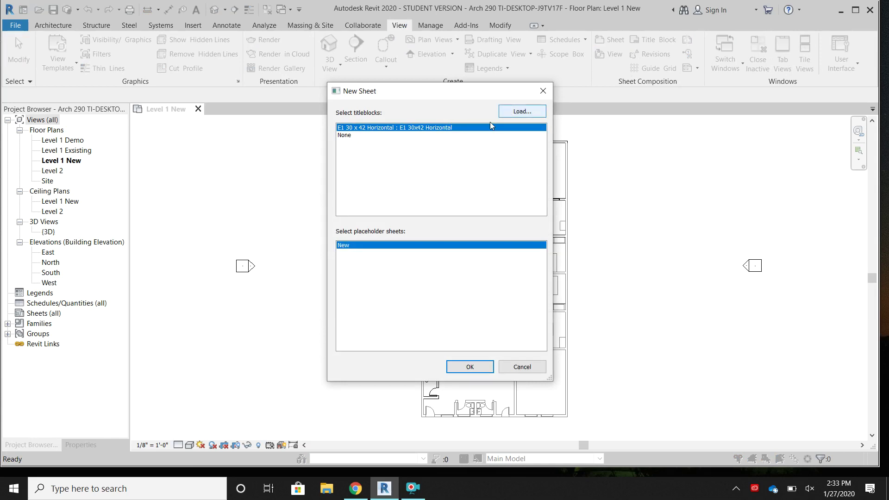
# Step: Load the B 11 x 17 Horizontal title block from the Titleblocks folder
pyautogui.click(520, 113)
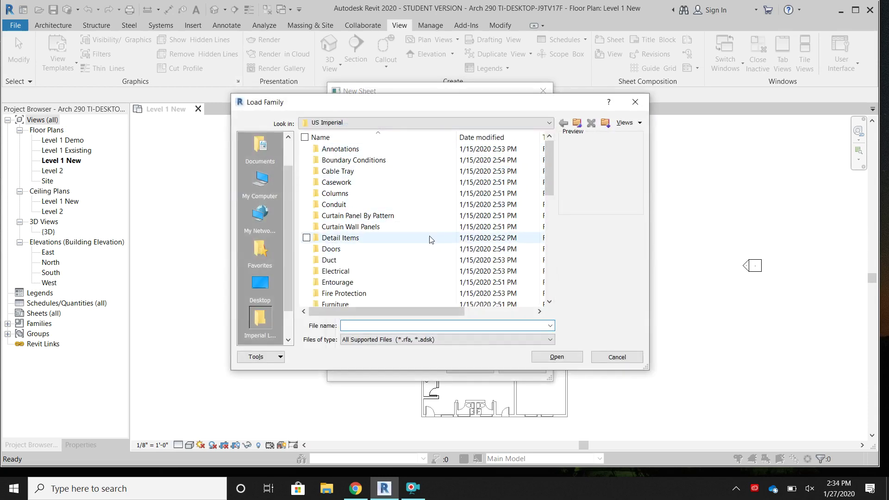
pyautogui.scroll(-5, 423, 237)
pyautogui.scroll(-4, 423, 236)
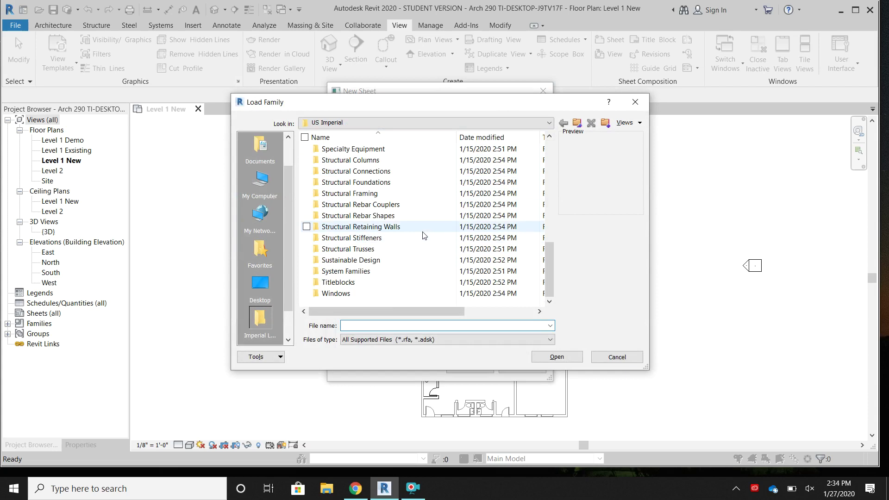
pyautogui.click(412, 284)
pyautogui.doubleClick(413, 288)
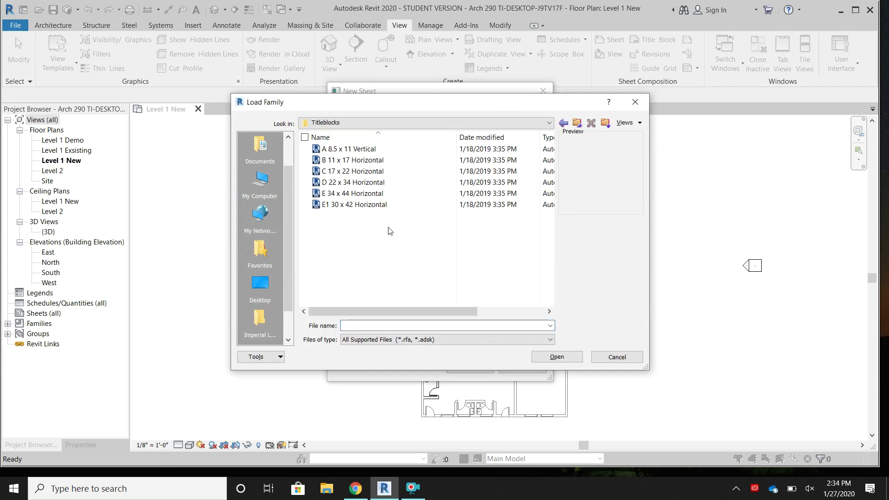
pyautogui.click(409, 165)
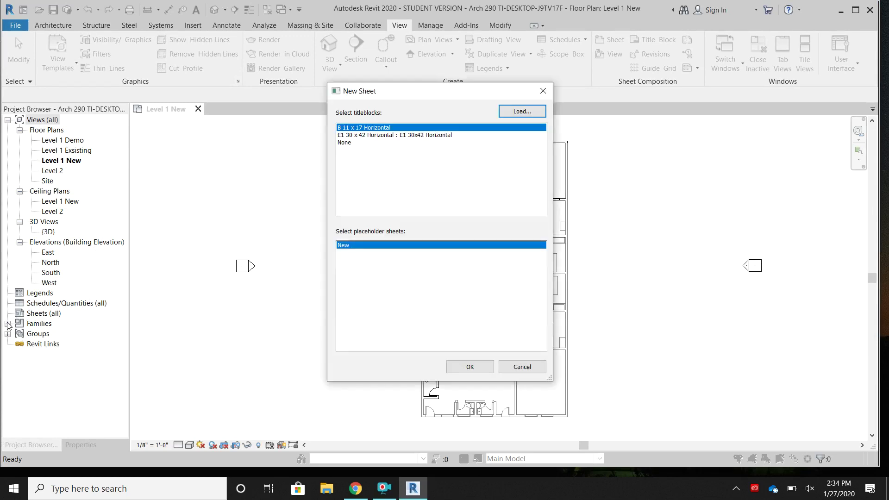
# Step: Close the New Sheet dialog and confirm B 11 x 17 Horizontal is listed under Families > Annotation Symbols
pyautogui.click(536, 96)
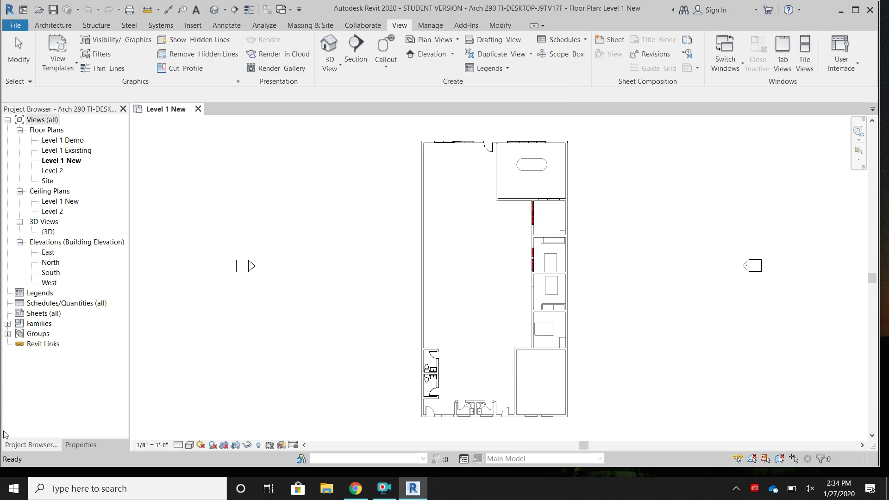
pyautogui.click(10, 325)
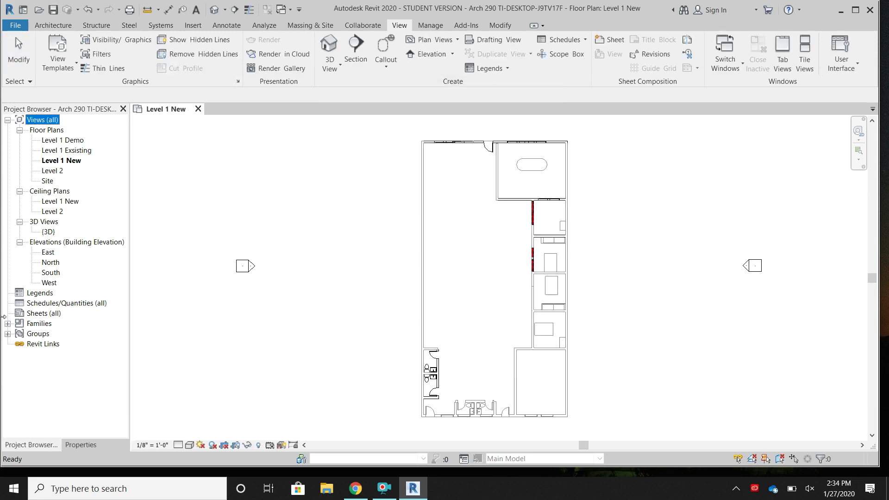
pyautogui.click(8, 324)
pyautogui.scroll(1, 98, 250)
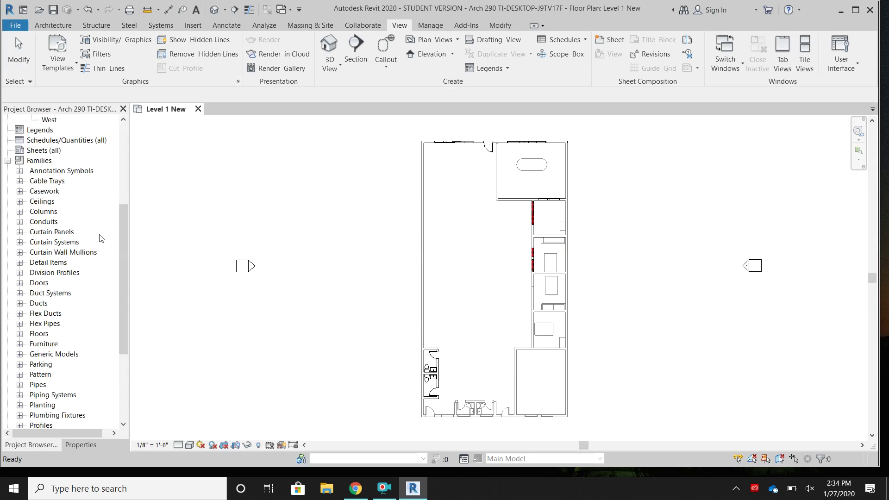
pyautogui.click(20, 171)
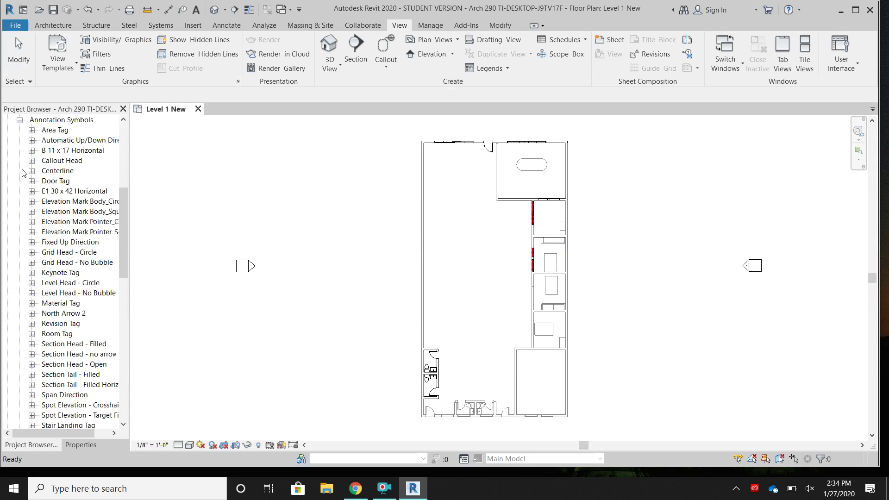
pyautogui.scroll(6, 51, 199)
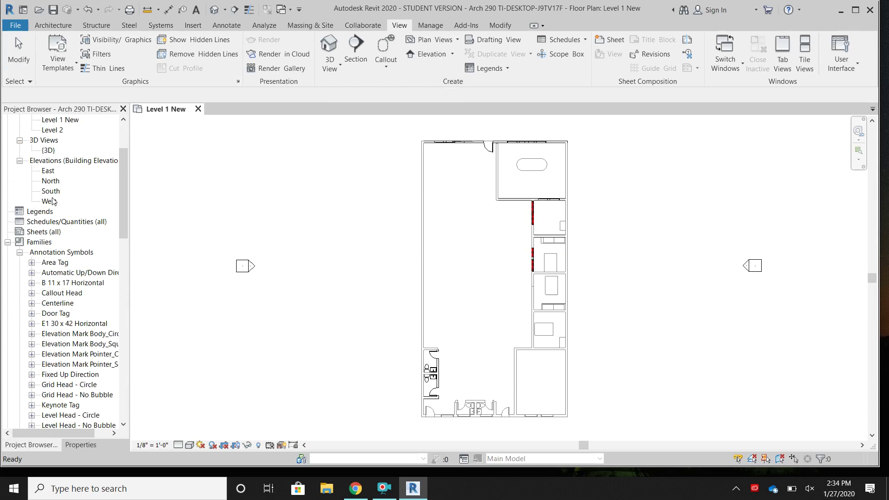
pyautogui.scroll(1, 58, 213)
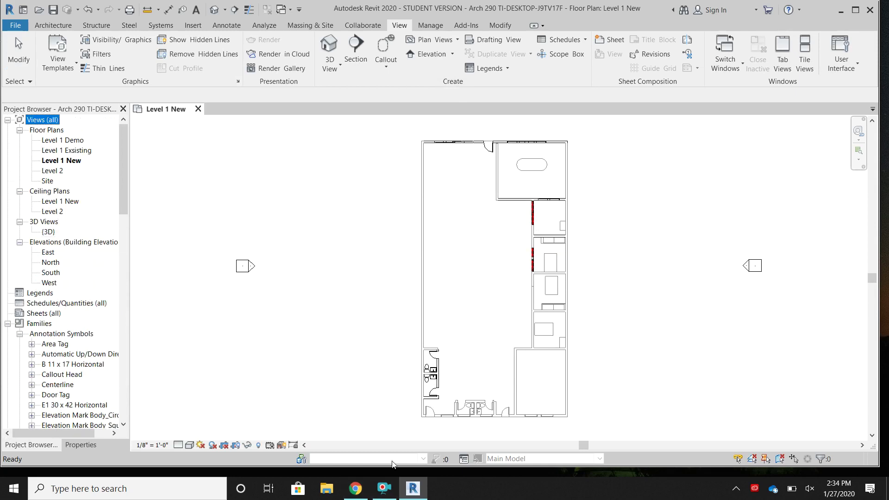
pyautogui.scroll(-2, 465, 327)
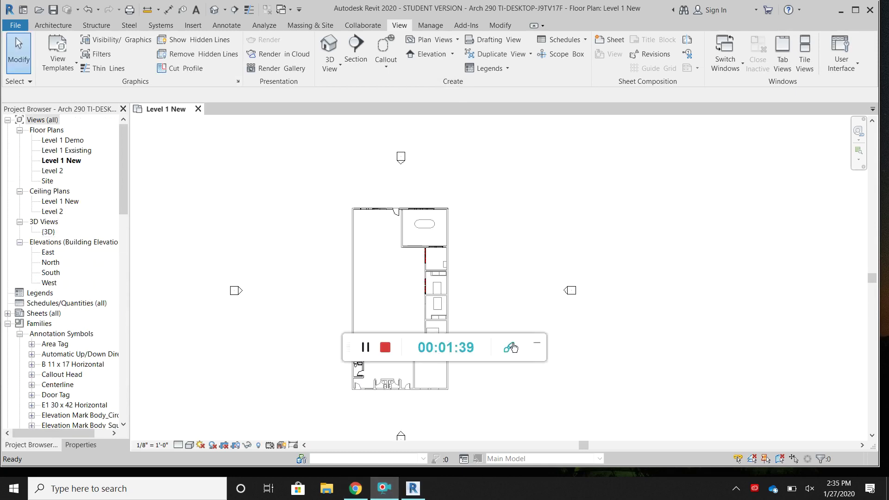
pyautogui.click(535, 345)
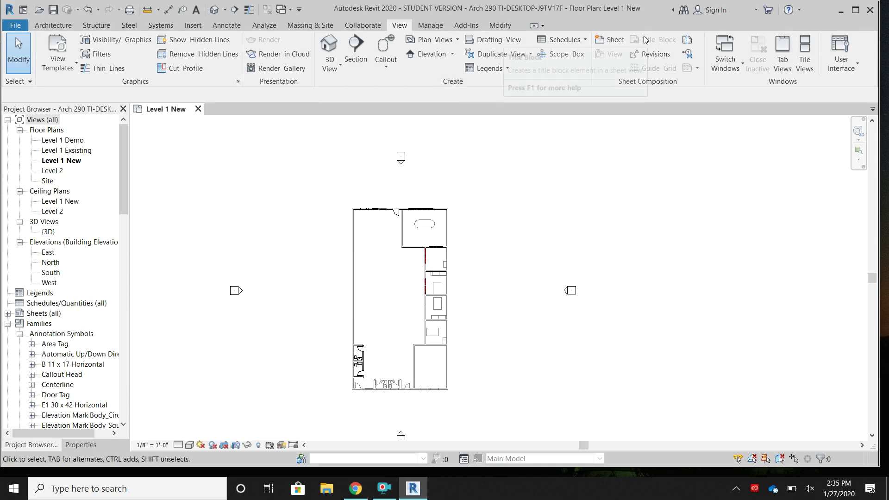
# Step: Create sheet A102 with B 11 x 17 Horizontal and place the Level 1 New plan on it
pyautogui.click(621, 40)
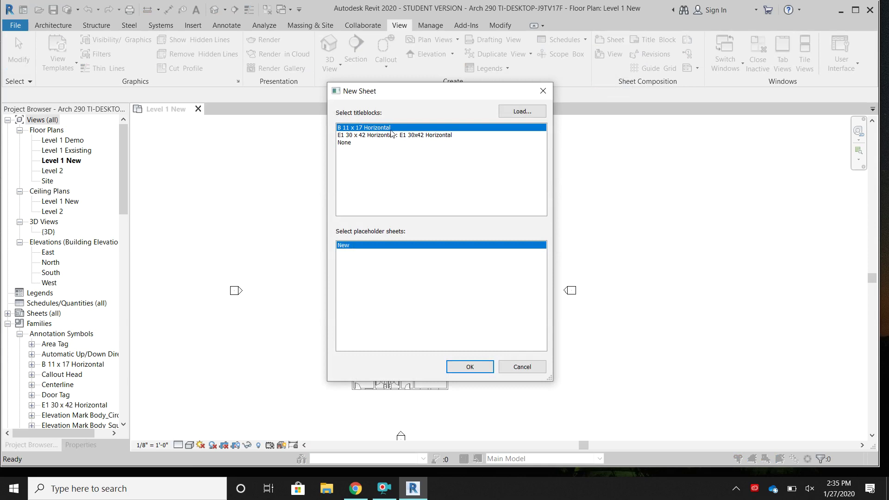
pyautogui.click(467, 368)
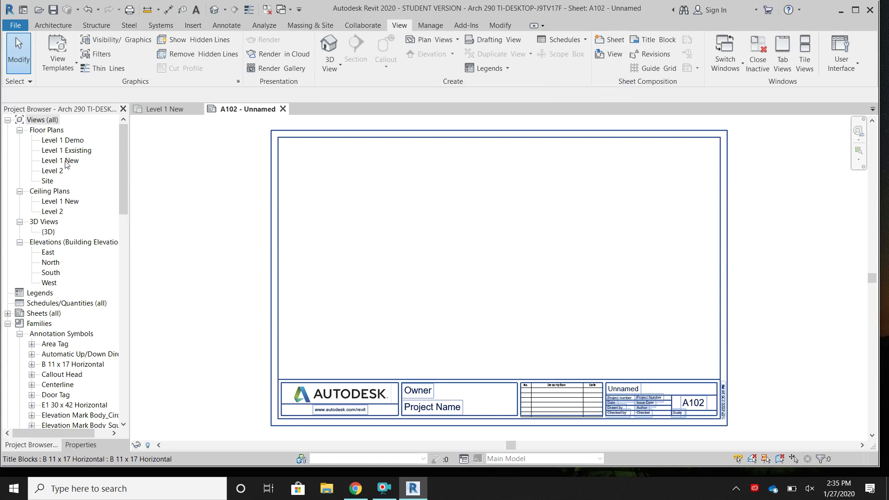
pyautogui.moveTo(66, 164); pyautogui.dragTo(343, 197)
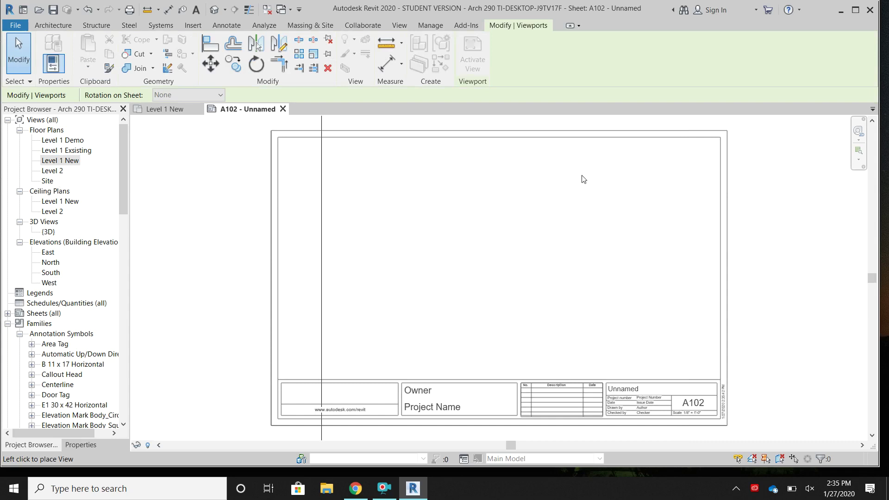
pyautogui.scroll(-3, 584, 223)
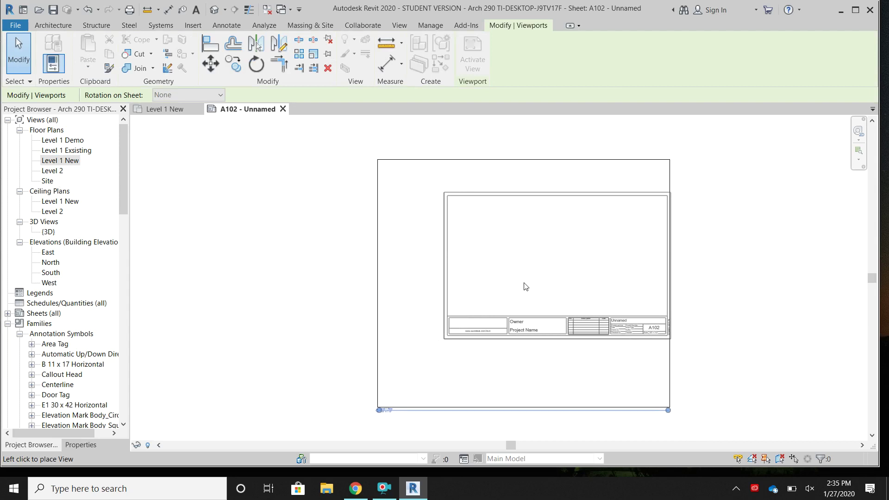
pyautogui.click(529, 293)
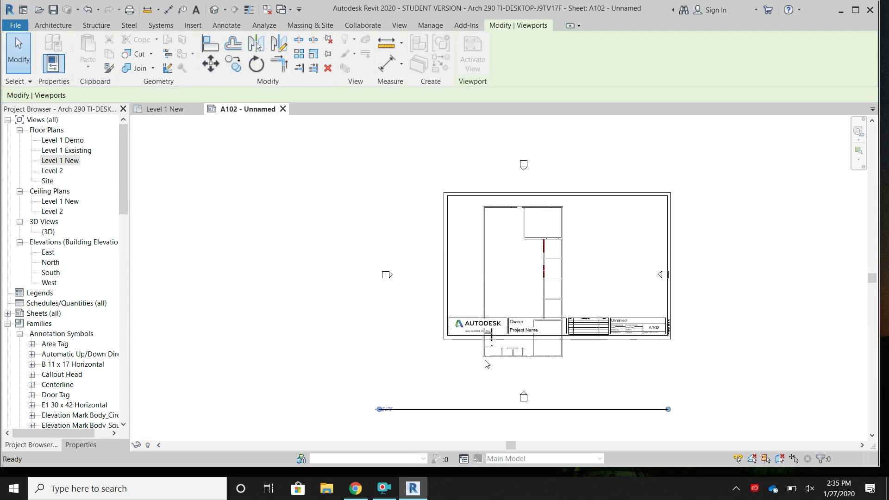
pyautogui.scroll(1, 485, 361)
pyautogui.scroll(1, 605, 321)
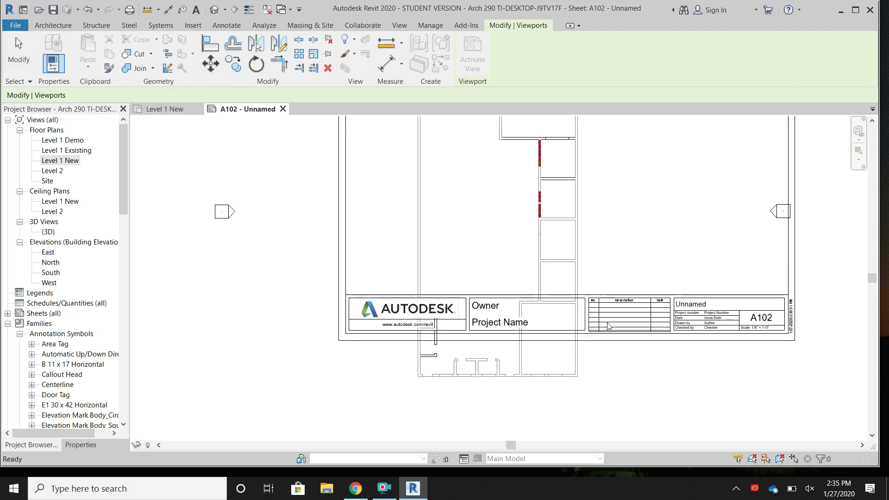
pyautogui.scroll(-1, 604, 324)
pyautogui.click(602, 327)
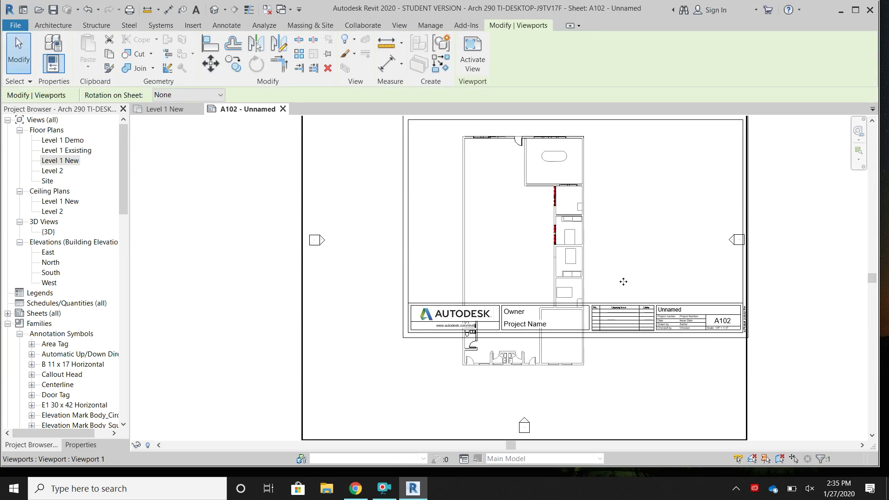
pyautogui.scroll(1, 624, 276)
pyautogui.scroll(-2, 556, 301)
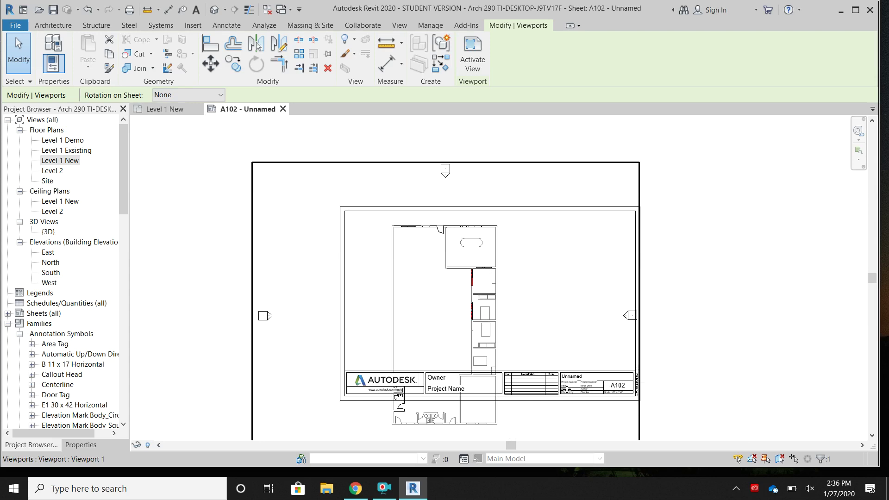
# Step: Rotate the sheet's title block 90 degrees to portrait orientation
pyautogui.click(669, 264)
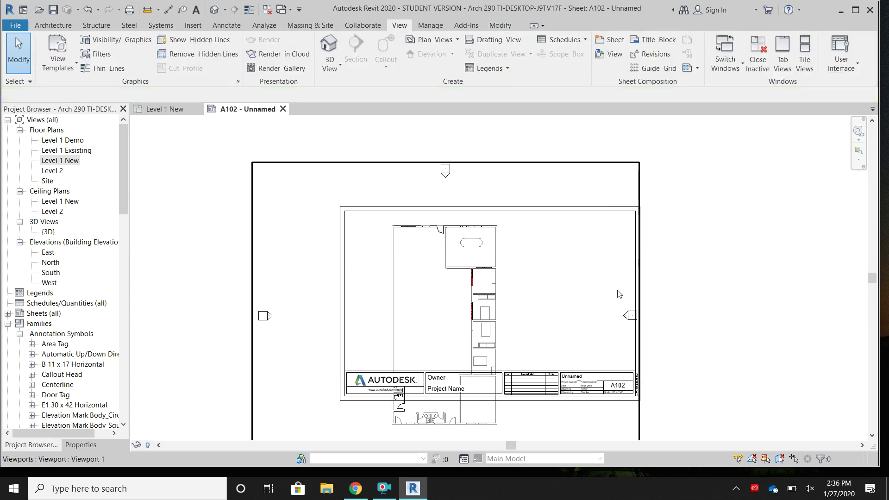
pyautogui.click(487, 200)
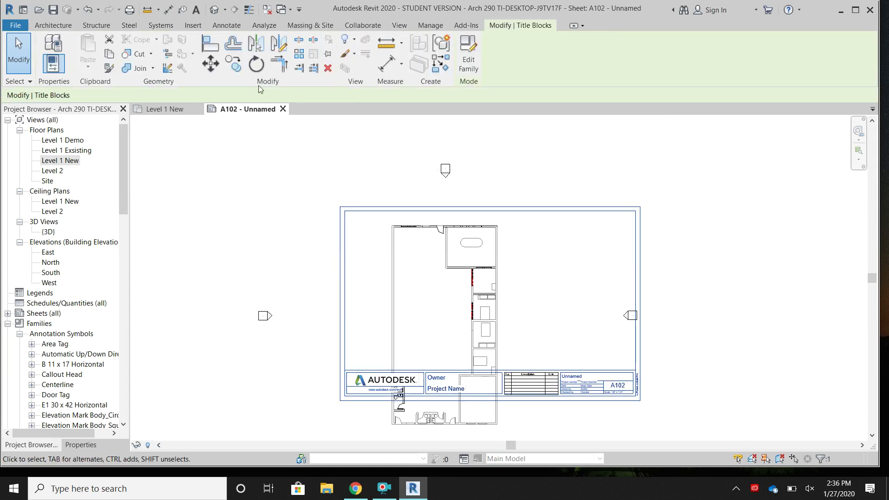
pyautogui.click(256, 64)
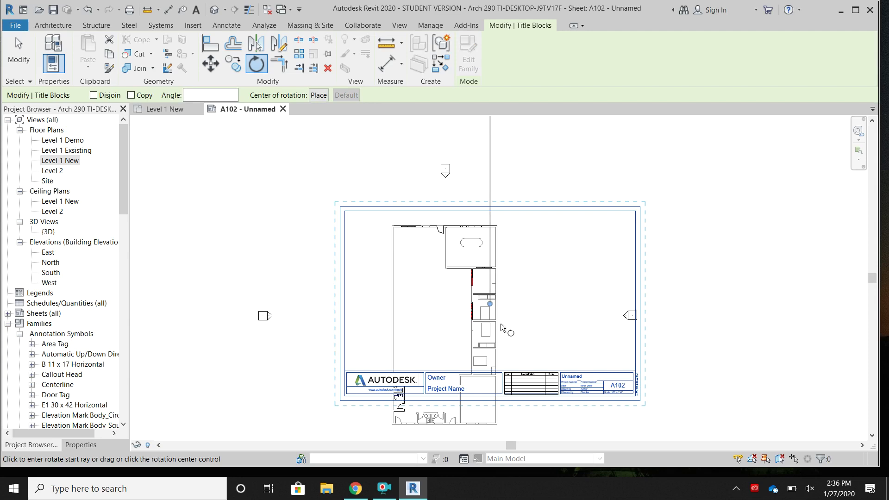
pyautogui.click(490, 175)
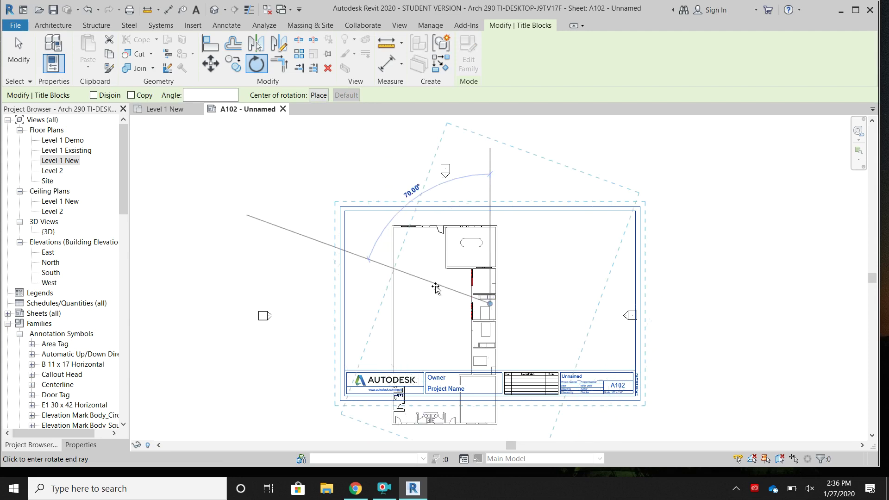
pyautogui.click(440, 305)
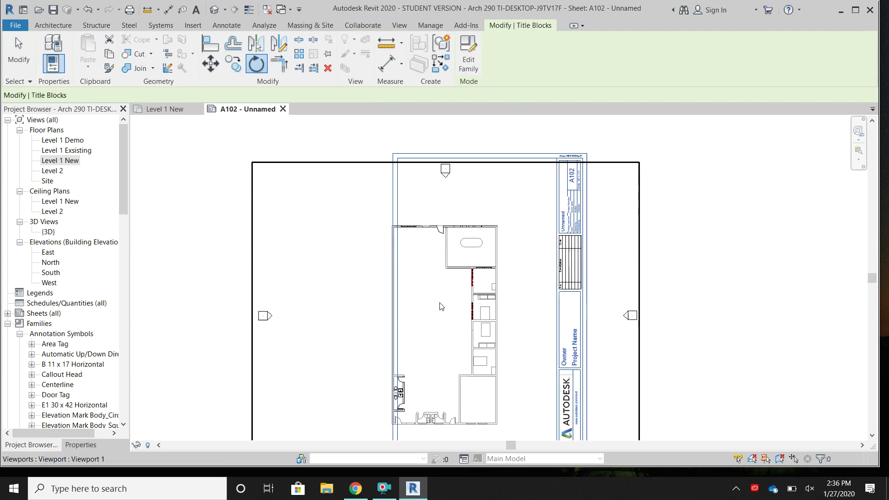
# Step: Move the rotated title block over the Level 1 New plan viewport
pyautogui.scroll(-3, 525, 262)
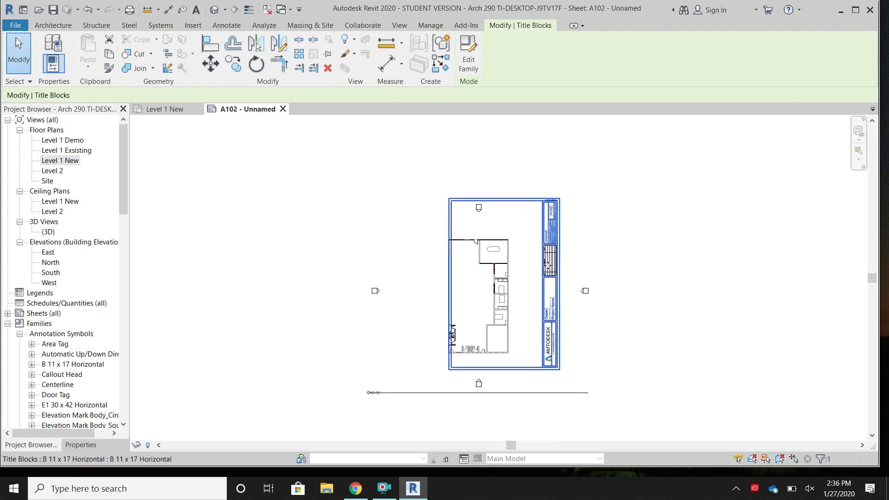
pyautogui.moveTo(505, 293)
pyautogui.mouseDown()
pyautogui.moveTo(488, 307)
pyautogui.moveTo(491, 324)
pyautogui.moveTo(523, 268)
pyautogui.moveTo(508, 287)
pyautogui.mouseUp()
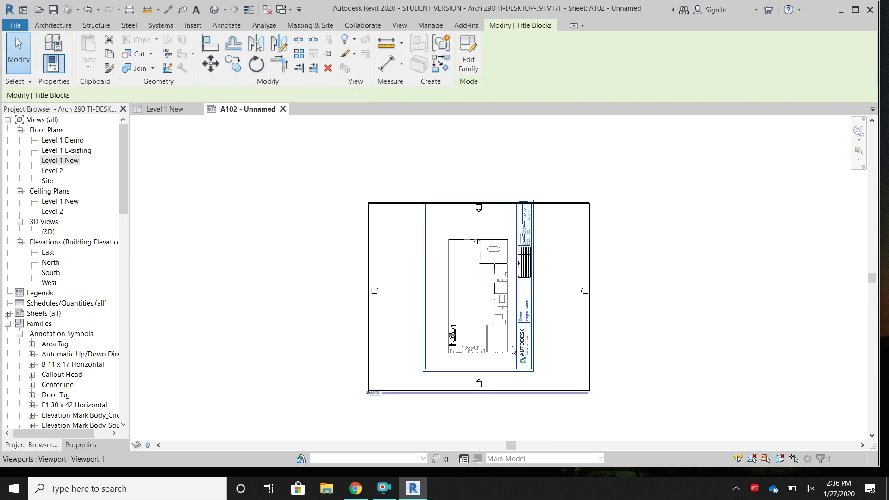
pyautogui.scroll(2, 495, 398)
pyautogui.click(467, 370)
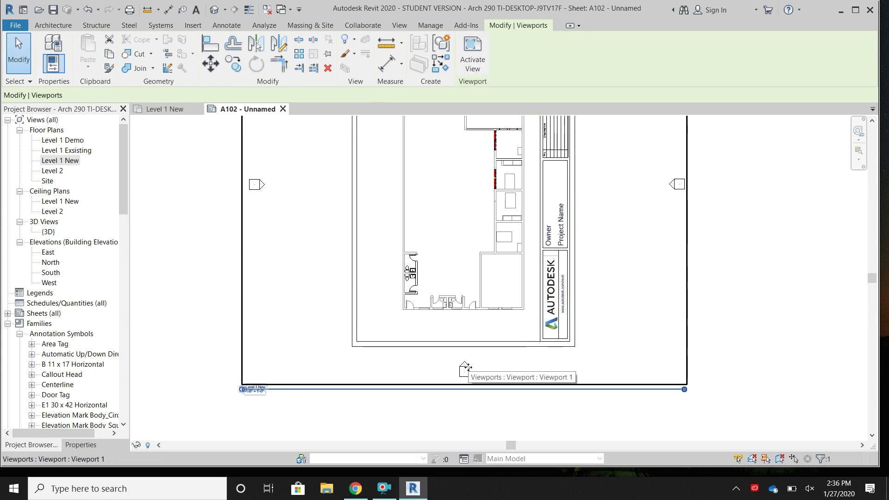
pyautogui.click(480, 404)
# Step: Inside the activated plan viewport, delete the South elevation marker and its view
pyautogui.doubleClick(463, 371)
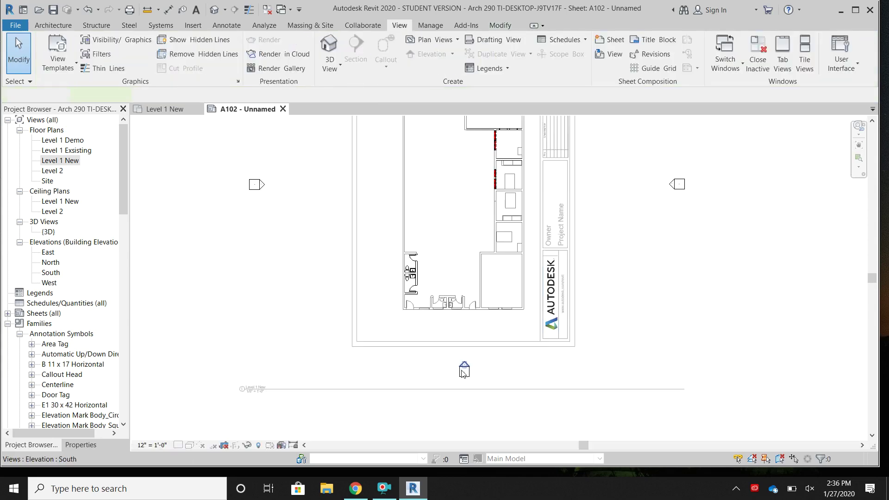
pyautogui.click(464, 371)
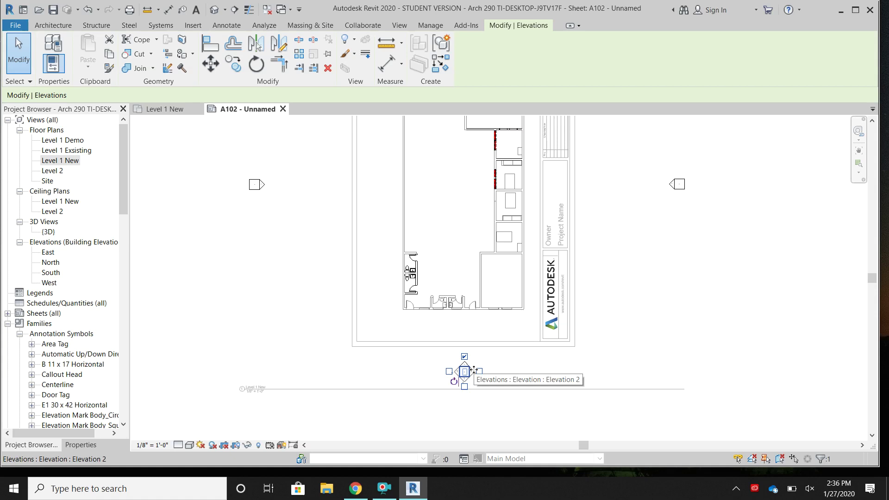
pyautogui.press('Delete')
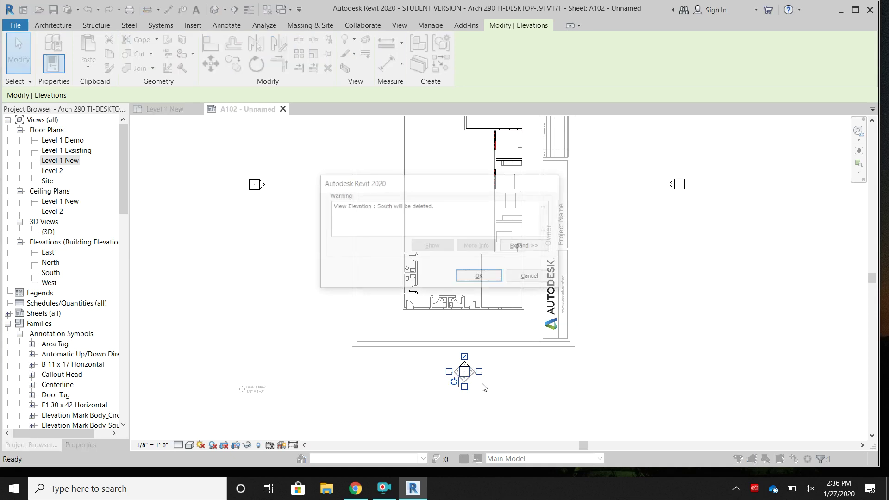
pyautogui.click(486, 278)
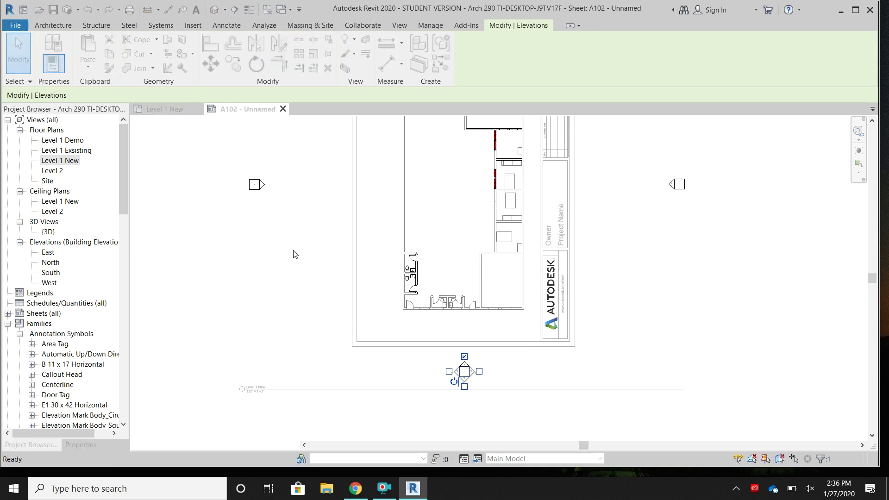
pyautogui.doubleClick(257, 184)
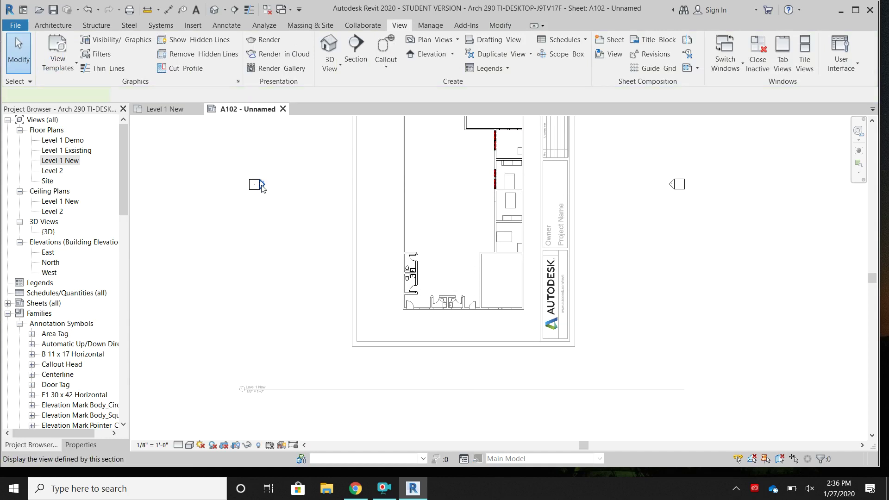
pyautogui.click(164, 108)
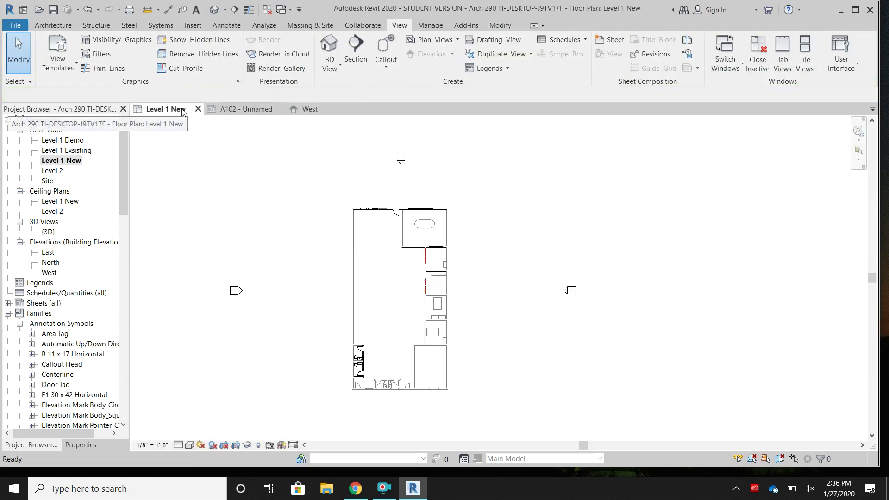
pyautogui.click(246, 108)
# Step: Delete the West, East and North elevation markers, confirming each view's deletion
pyautogui.moveTo(239, 164); pyautogui.dragTo(277, 211)
pyautogui.press('Delete')
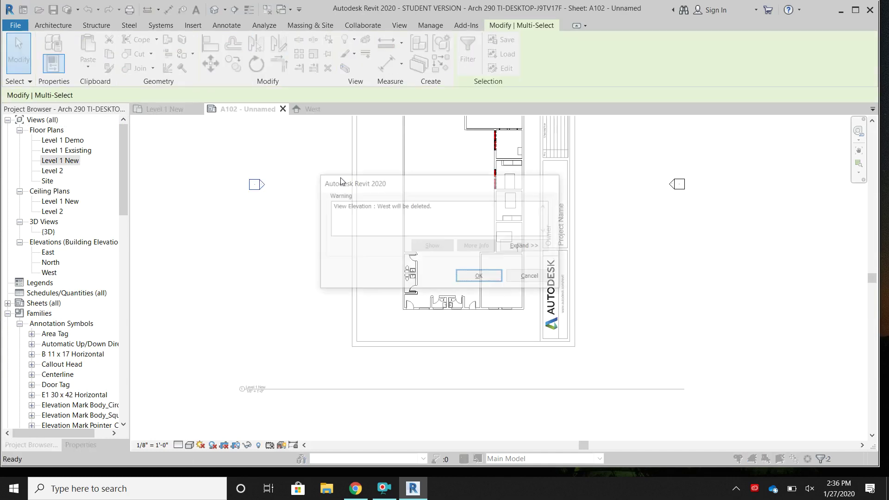
pyautogui.click(497, 274)
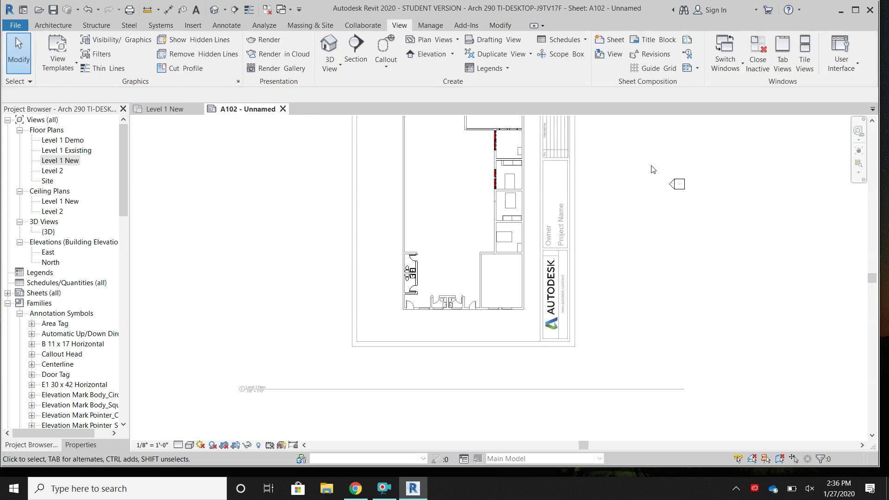
pyautogui.moveTo(711, 219); pyautogui.dragTo(708, 218)
pyautogui.press('Delete')
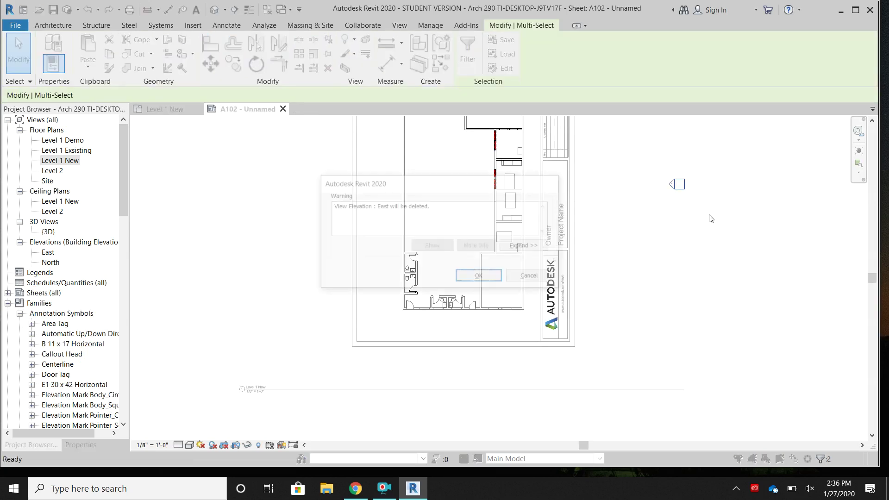
pyautogui.click(493, 280)
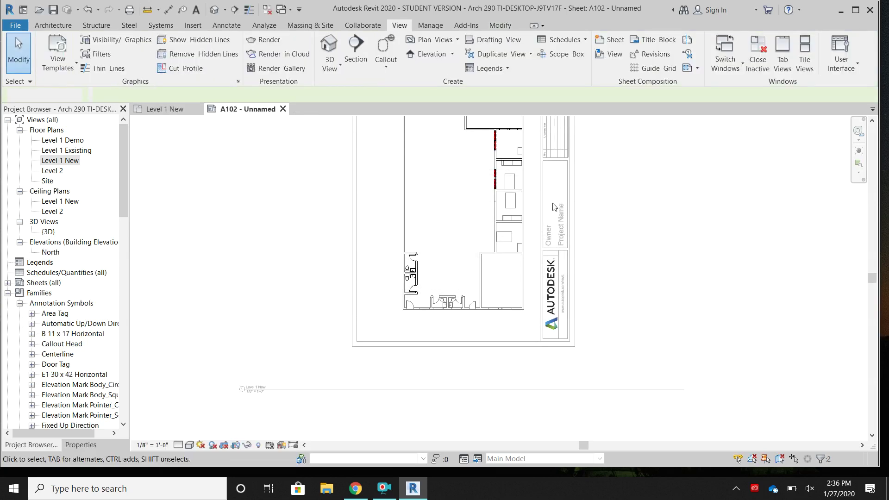
pyautogui.moveTo(575, 173); pyautogui.dragTo(443, 211, button='middle')
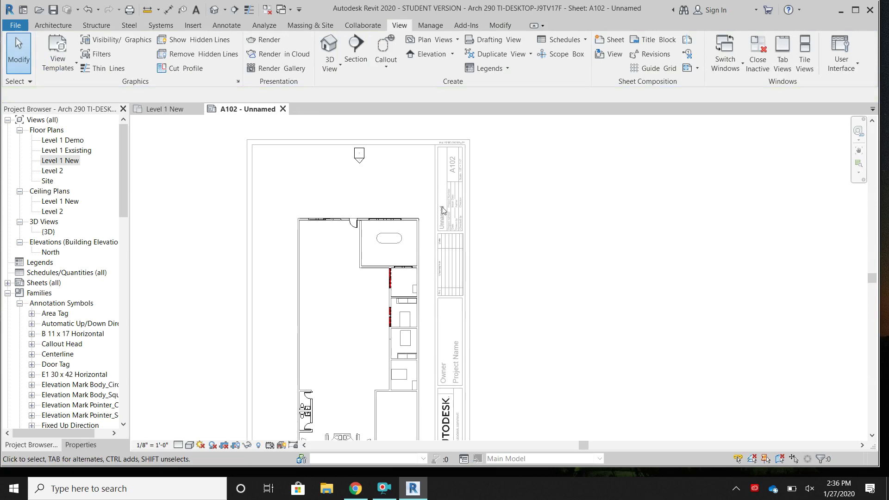
pyautogui.moveTo(327, 144); pyautogui.dragTo(387, 181)
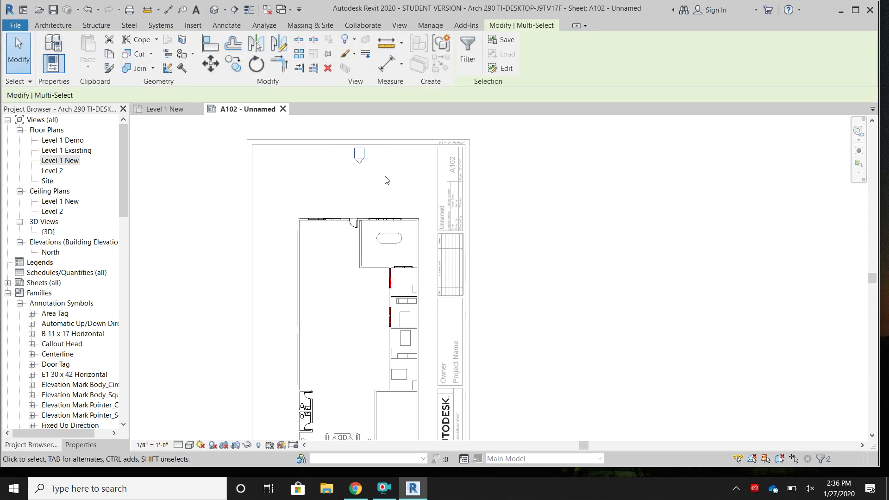
pyautogui.press('Delete')
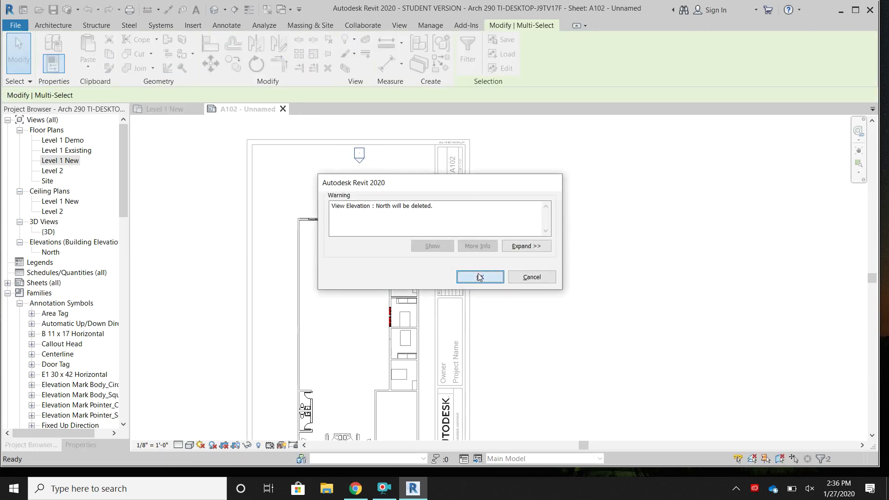
pyautogui.click(480, 276)
pyautogui.moveTo(504, 319); pyautogui.dragTo(531, 181, button='middle')
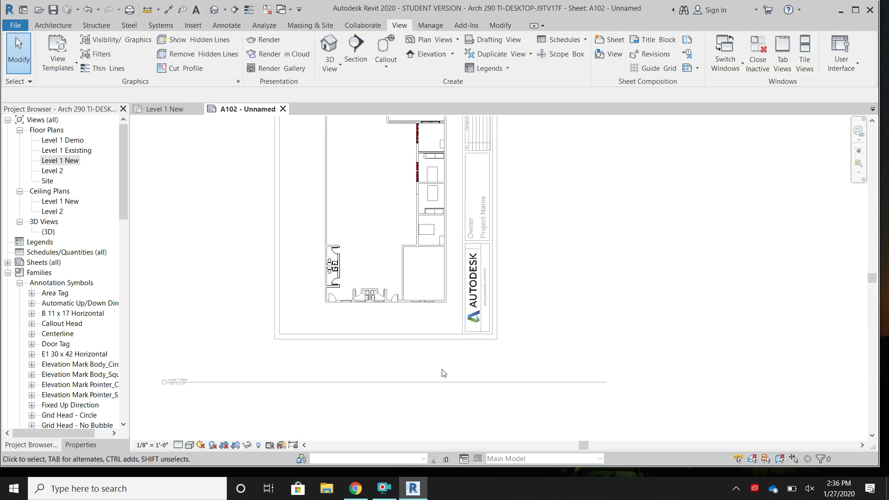
# Step: Drag the Level 1 New viewport title line up closer to the plan
pyautogui.click(440, 383)
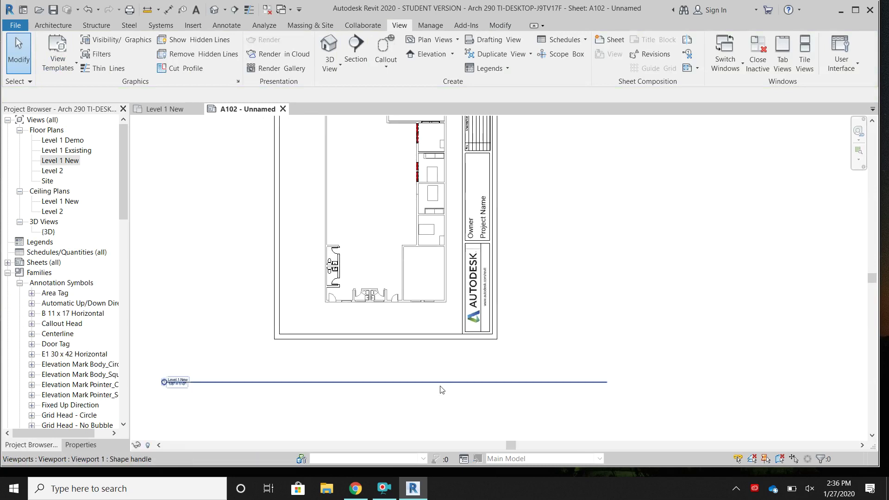
pyautogui.click(607, 387)
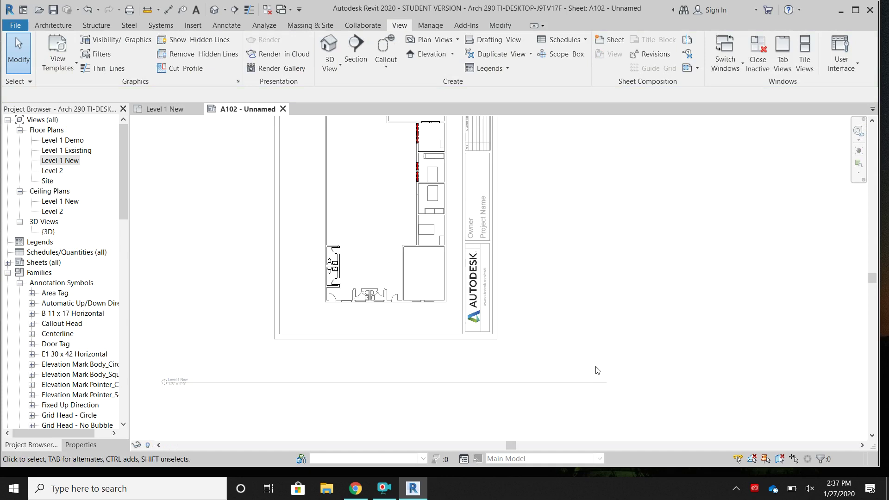
pyautogui.click(600, 386)
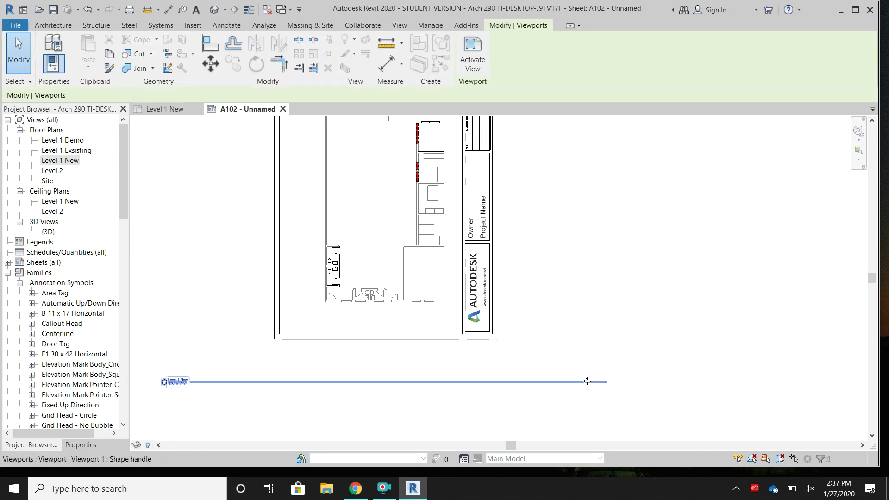
pyautogui.moveTo(549, 357); pyautogui.dragTo(579, 366)
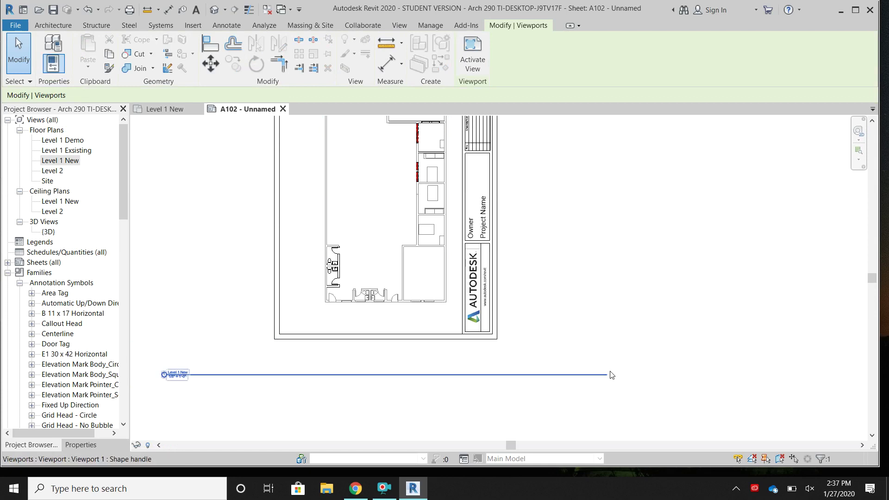
pyautogui.click(588, 380)
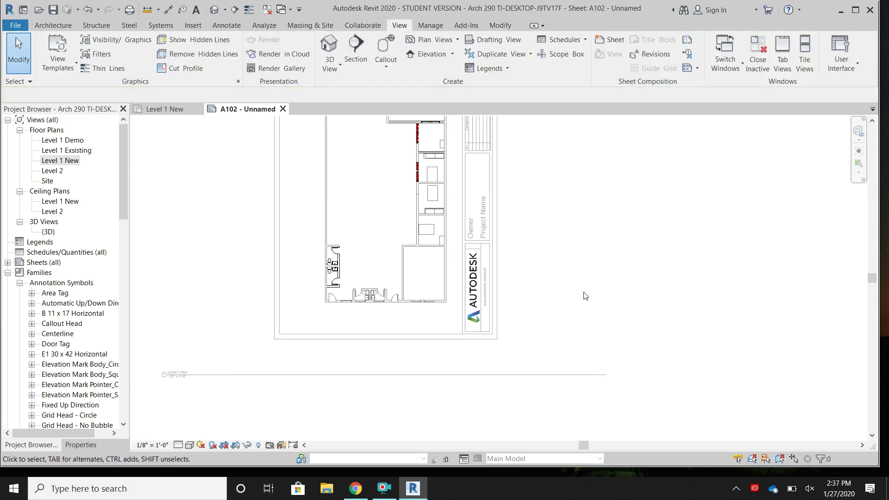
# Step: Zoom in and centre the view on the title block's Unnamed sheet name field
pyautogui.scroll(-2, 583, 296)
pyautogui.scroll(2, 594, 256)
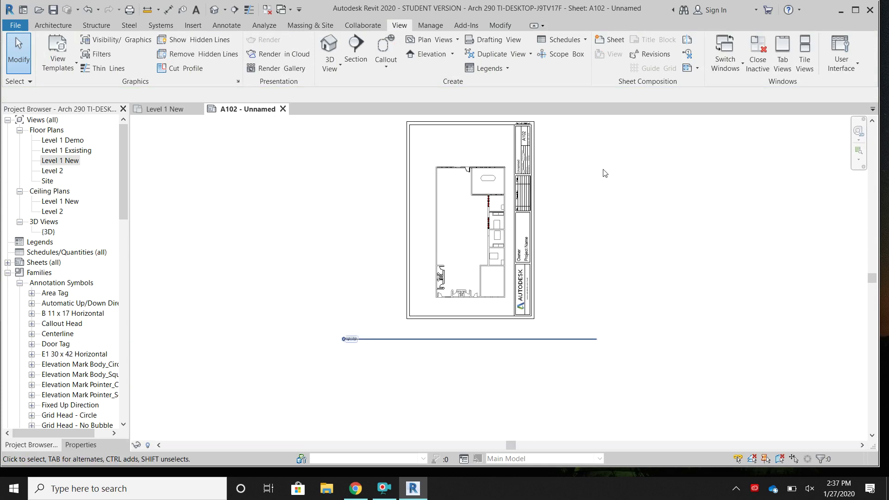
pyautogui.scroll(5, 473, 377)
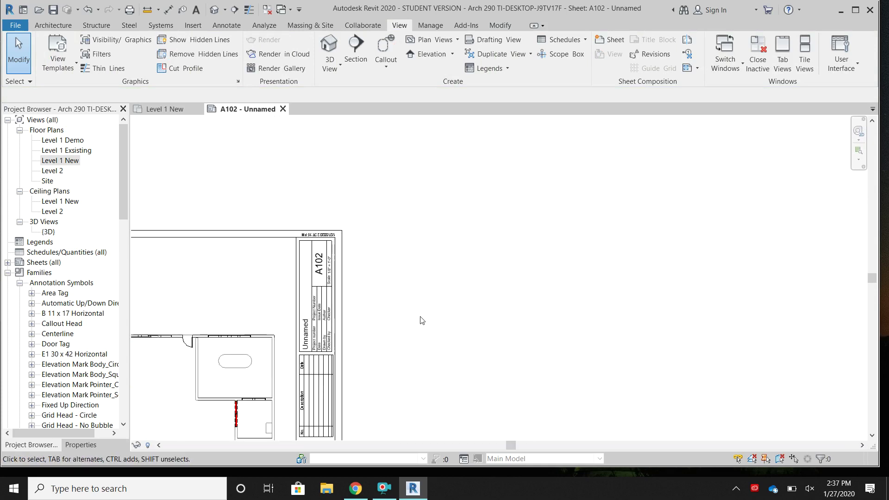
pyautogui.scroll(2, 418, 318)
pyautogui.moveTo(430, 328); pyautogui.dragTo(705, 312, button='middle')
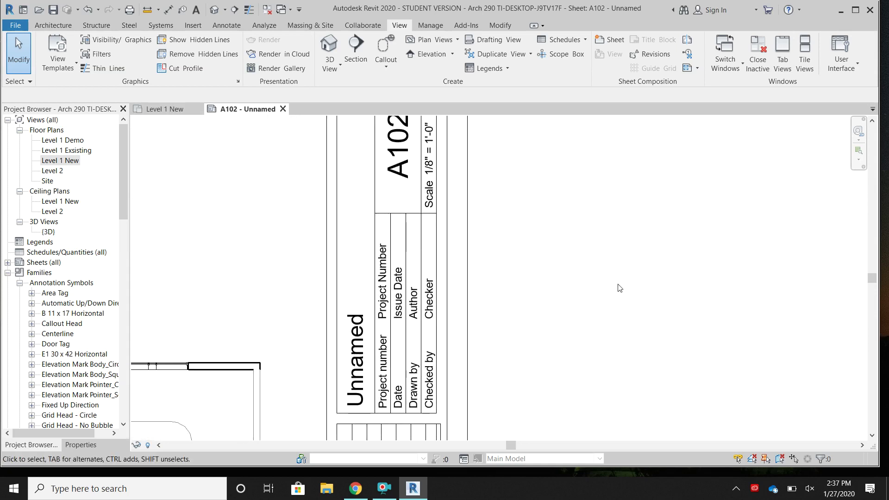
# Step: Rename the sheet from Unnamed to 'video #4' in the title block
pyautogui.click(355, 330)
pyautogui.click(356, 331)
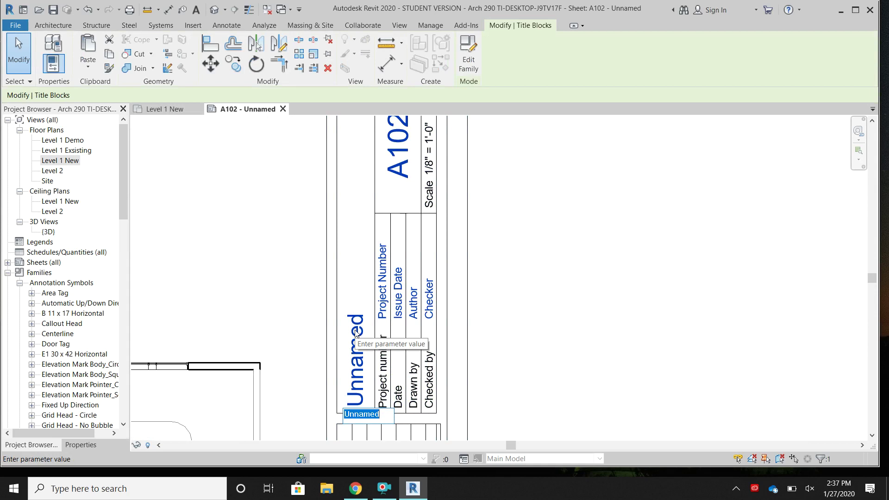
pyautogui.write('video')
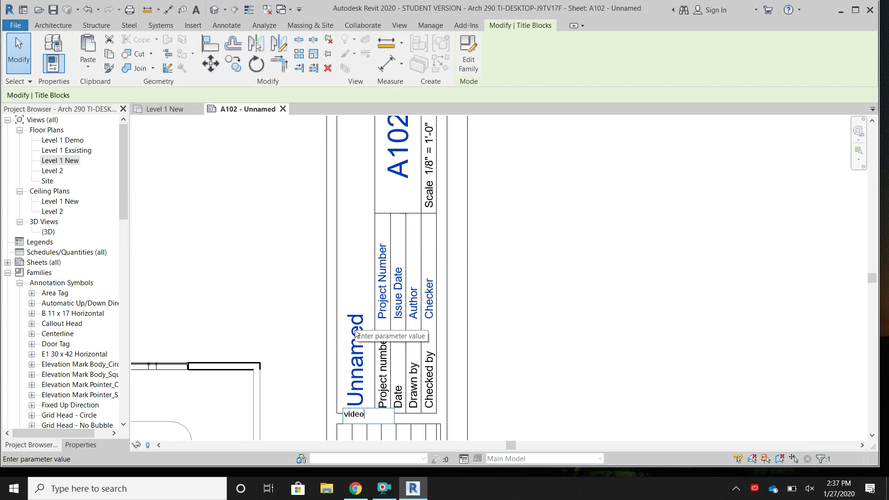
pyautogui.write(' #4')
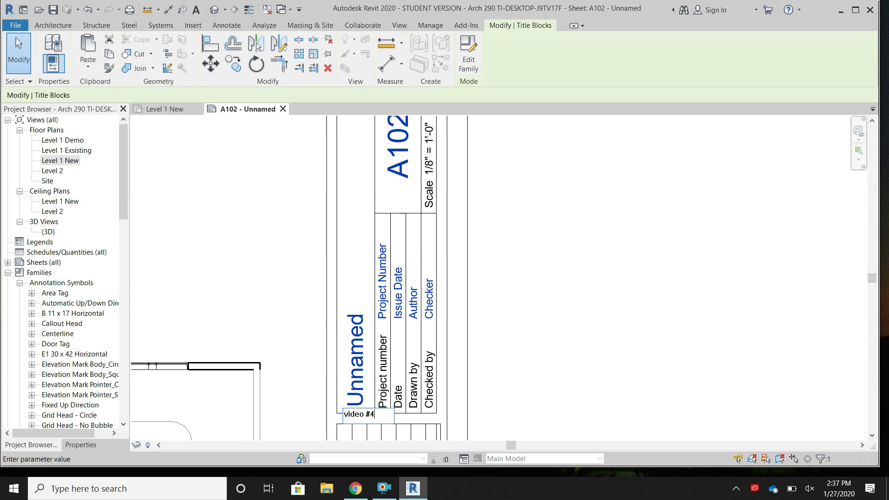
pyautogui.press('Return')
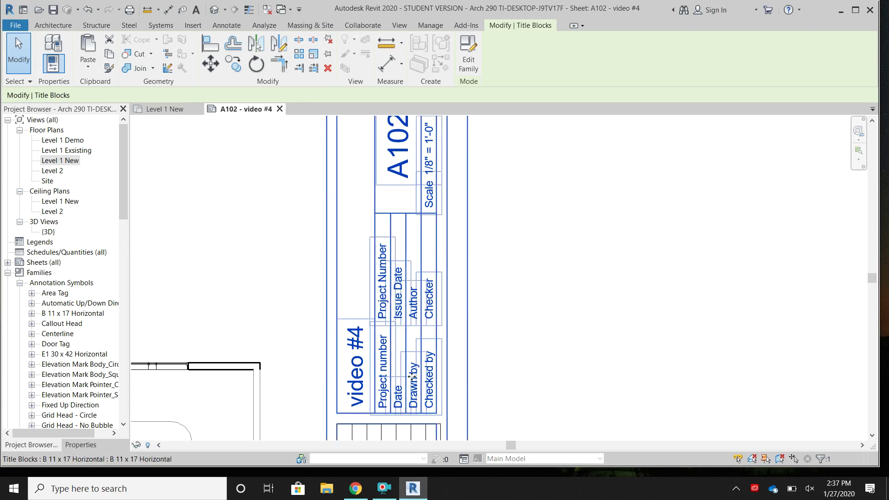
pyautogui.scroll(-2, 414, 372)
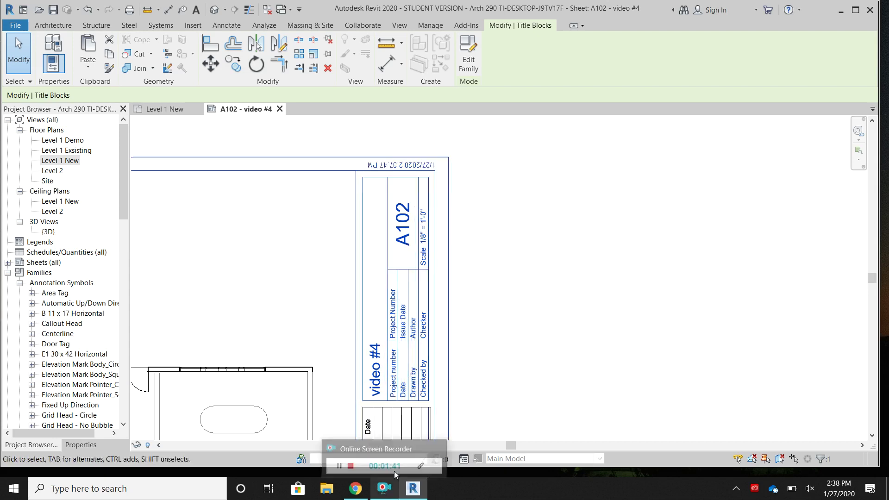
# Step: Minimise Revit by bringing up the Online Screen Recorder controls from the taskbar
pyautogui.click(396, 475)
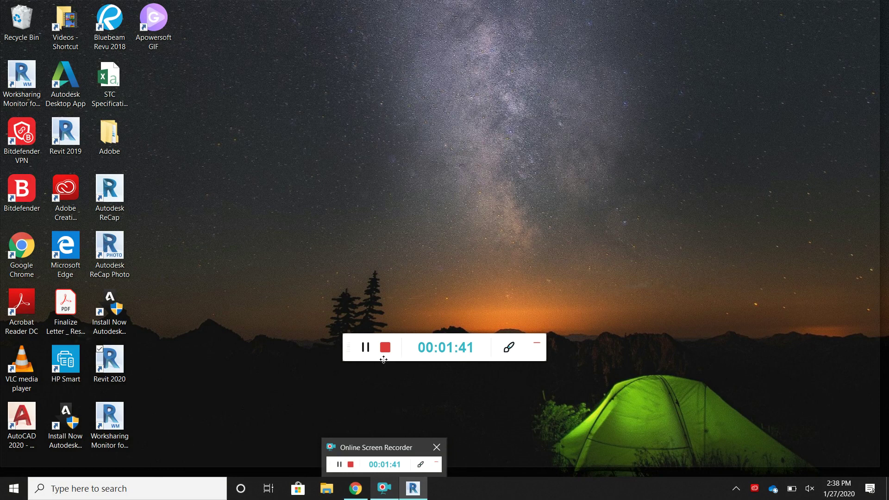